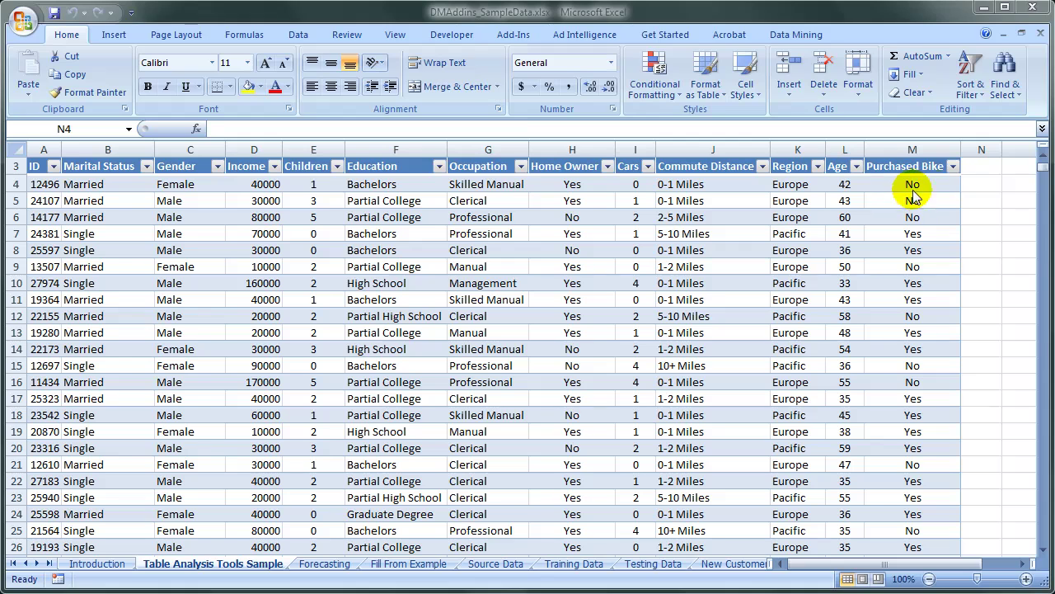
# - Start a What-If scenario analysis on the bike buyer table from the first Purchased Bike cell and move its dialog fully into view
pyautogui.click(977, 183)
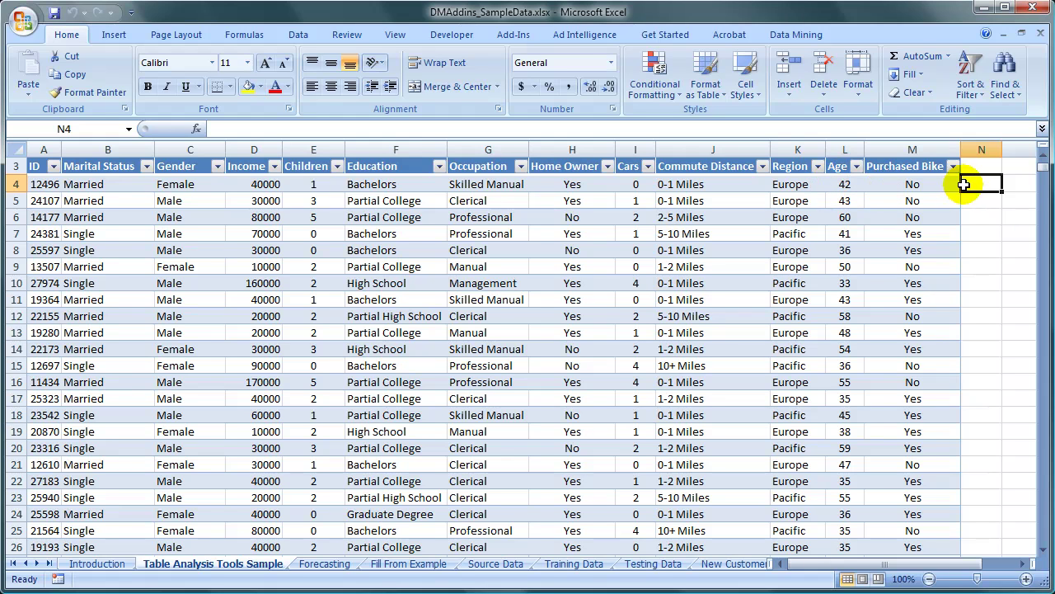
pyautogui.click(800, 37)
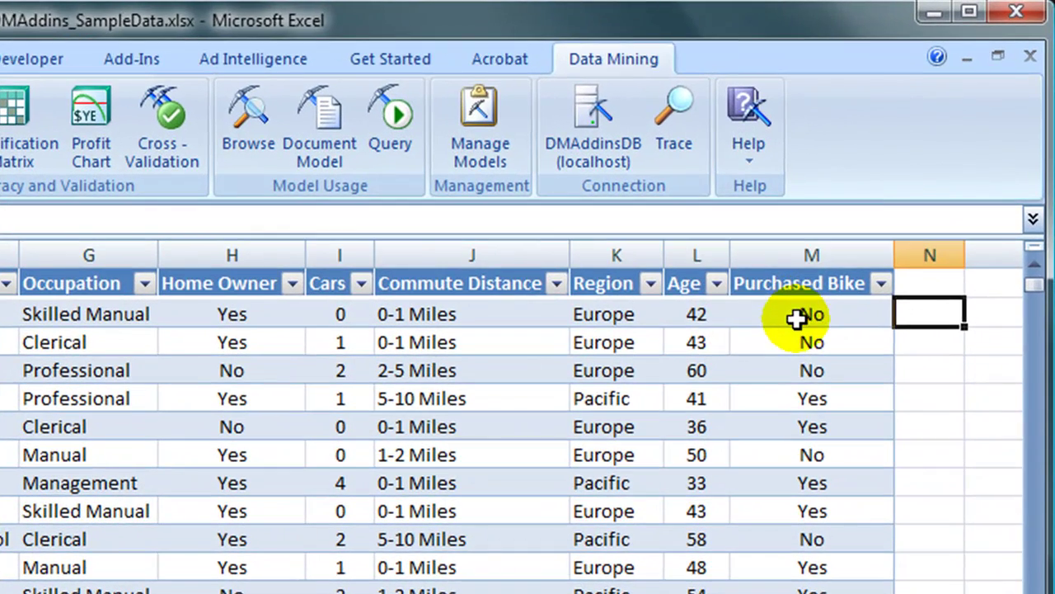
pyautogui.click(890, 198)
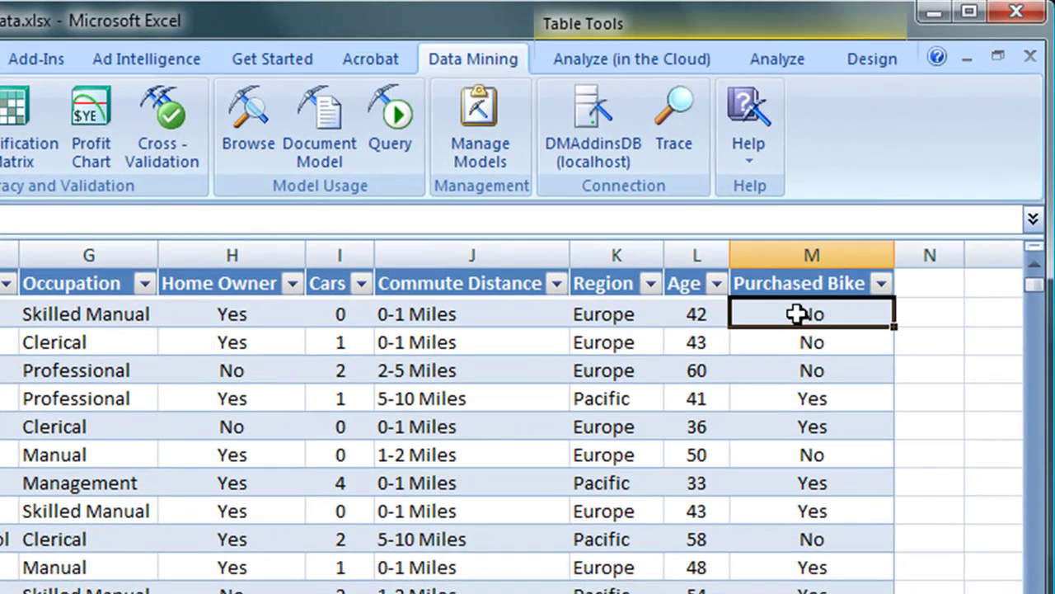
pyautogui.click(769, 58)
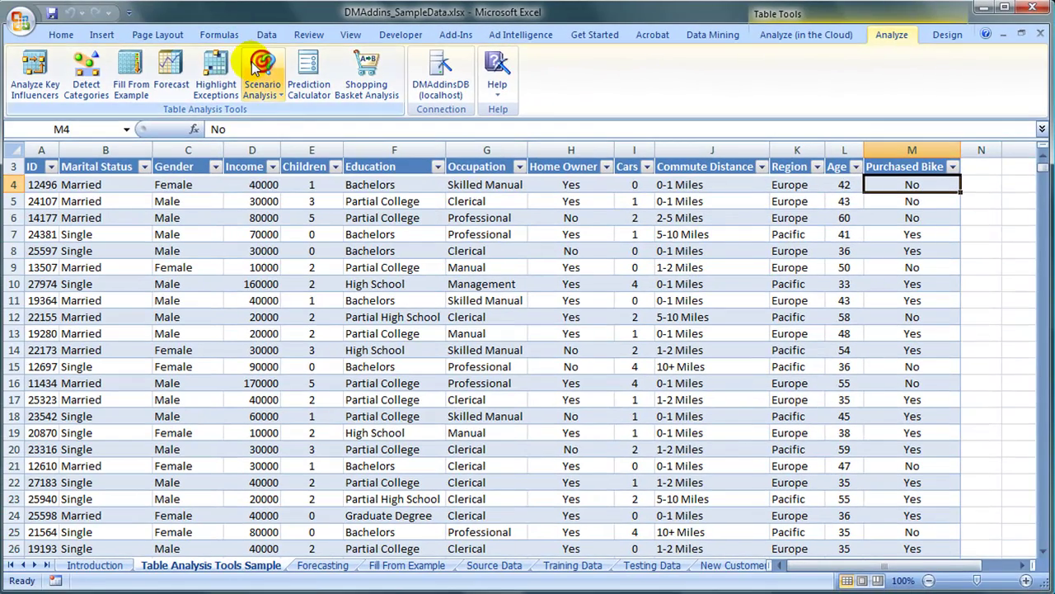
pyautogui.click(238, 68)
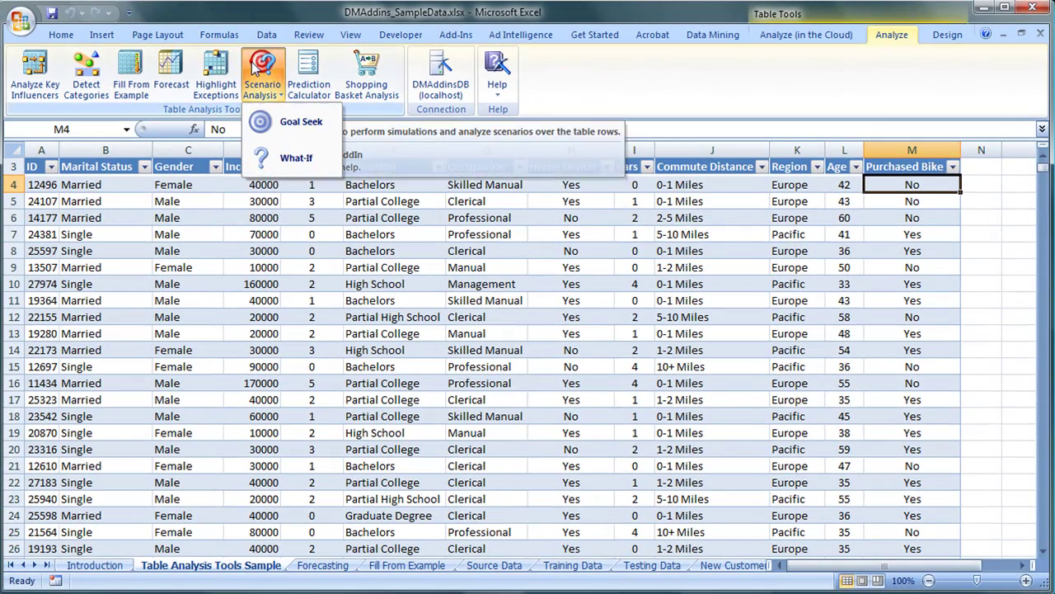
pyautogui.click(270, 155)
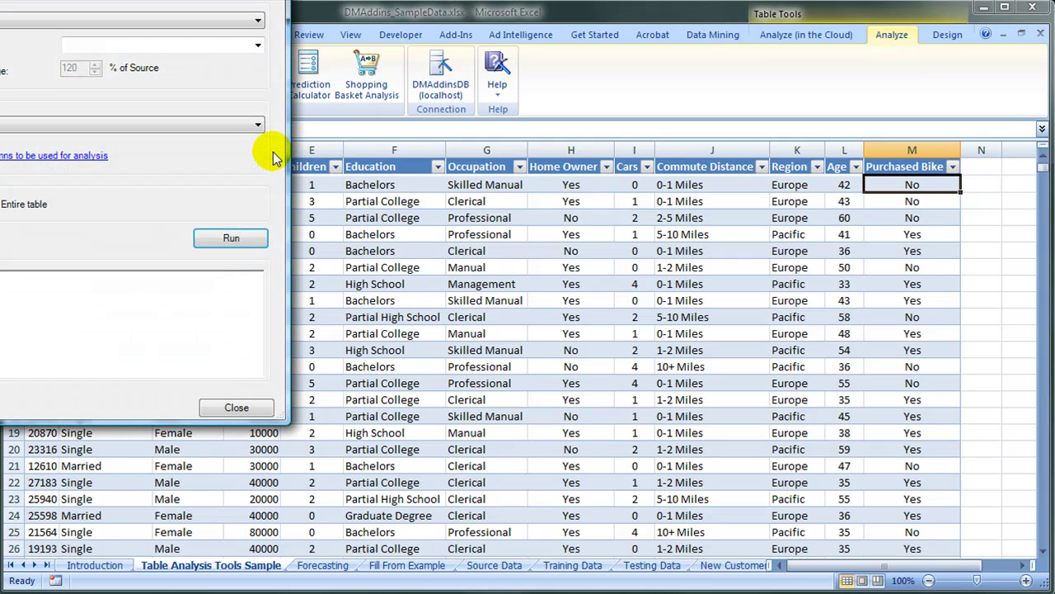
pyautogui.moveTo(138, 0); pyautogui.dragTo(379, 25)
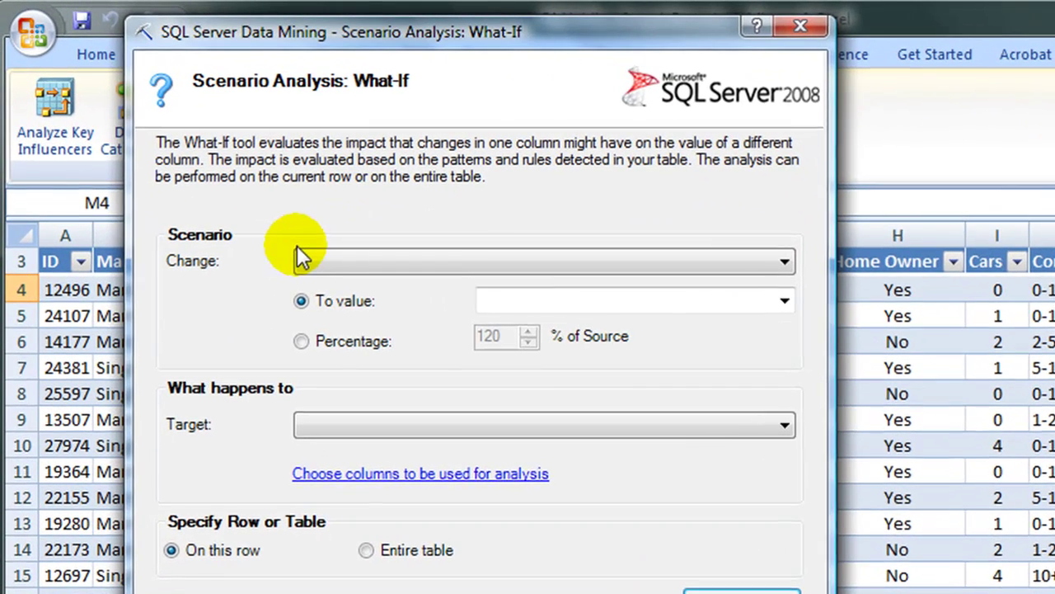
# - Set the scenario to change Commute Distance to 0-1 Miles, with Purchased Bike as the target
pyautogui.click(344, 274)
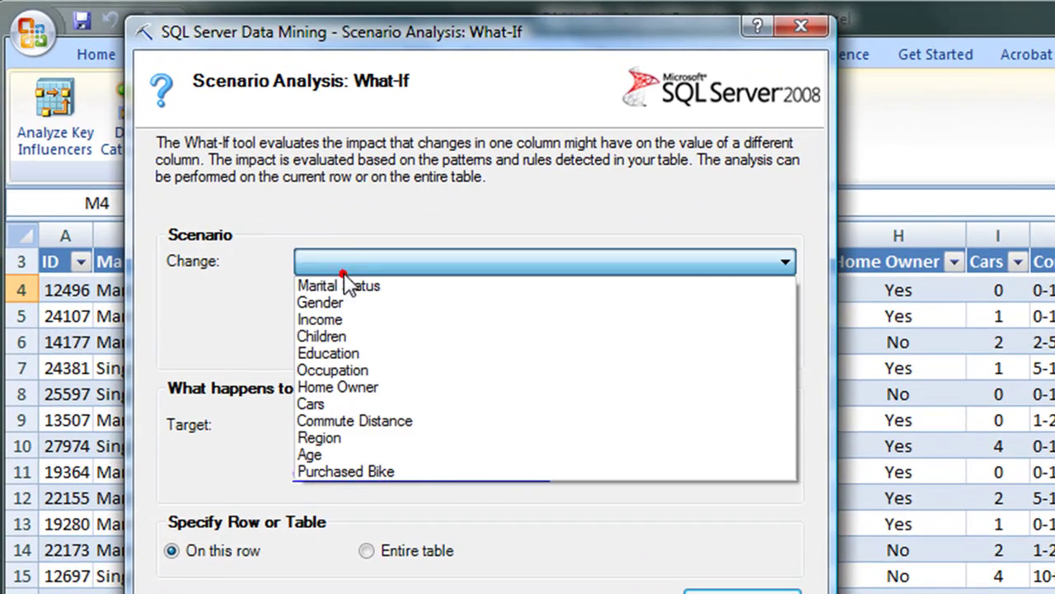
pyautogui.click(335, 415)
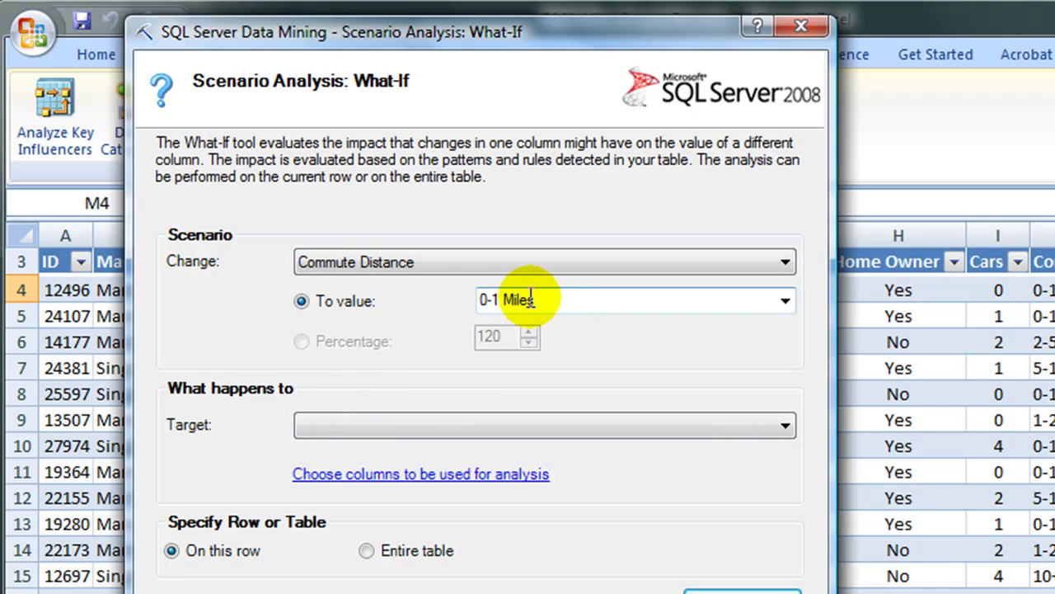
pyautogui.click(407, 427)
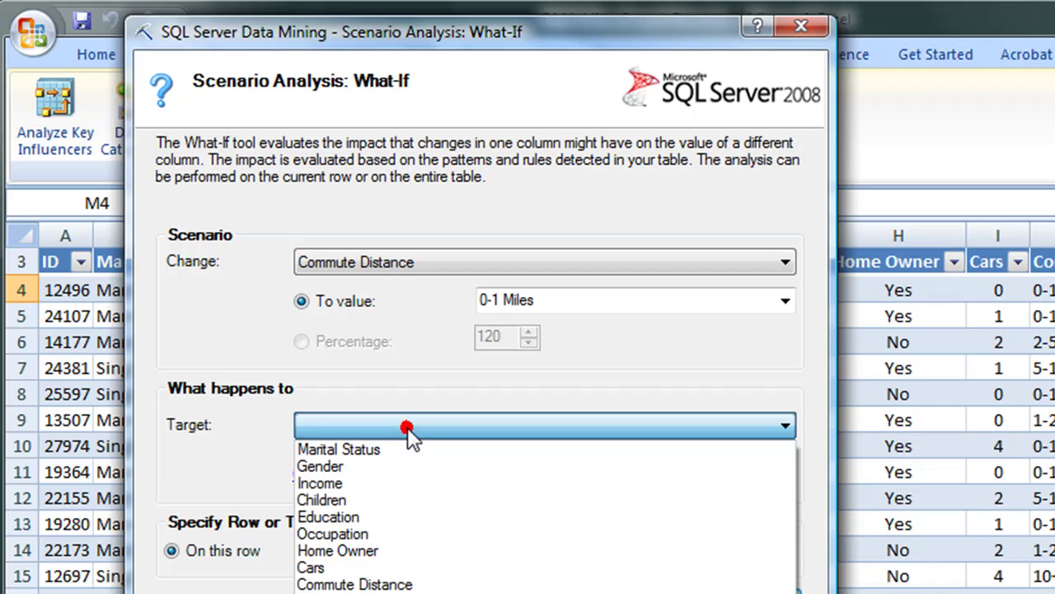
pyautogui.click(355, 592)
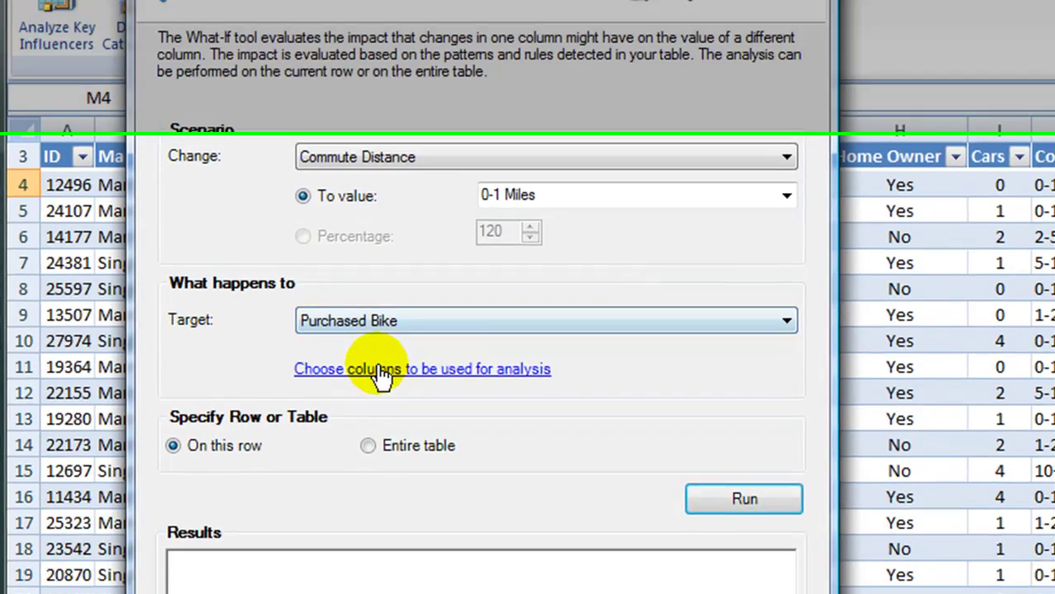
# - Review the columns recommended for the What-If analysis and accept the selection
pyautogui.click(381, 373)
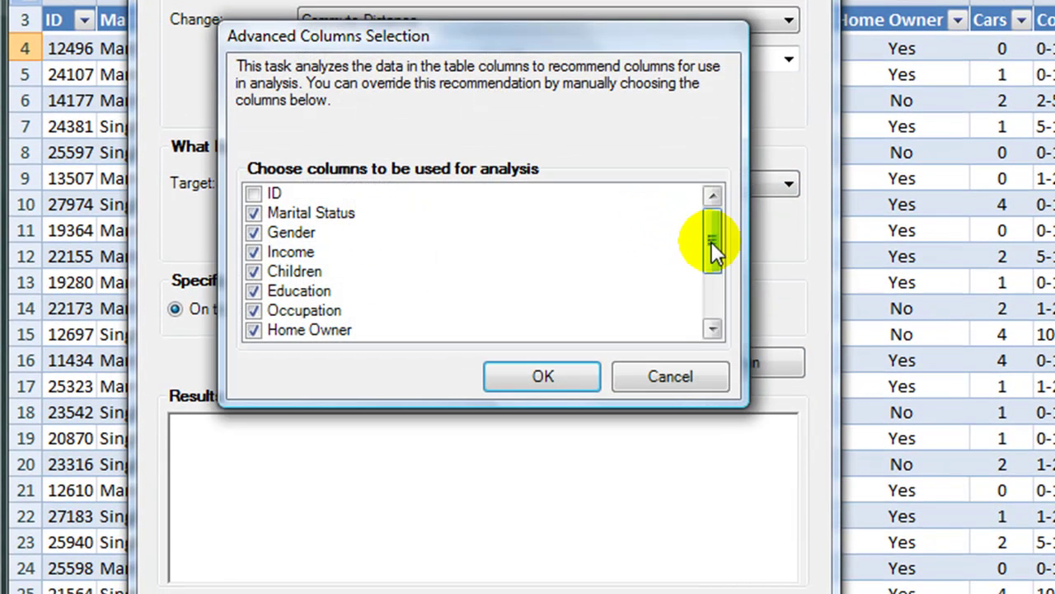
pyautogui.moveTo(712, 245)
pyautogui.mouseDown()
pyautogui.moveTo(716, 293)
pyautogui.moveTo(721, 230)
pyautogui.mouseUp()
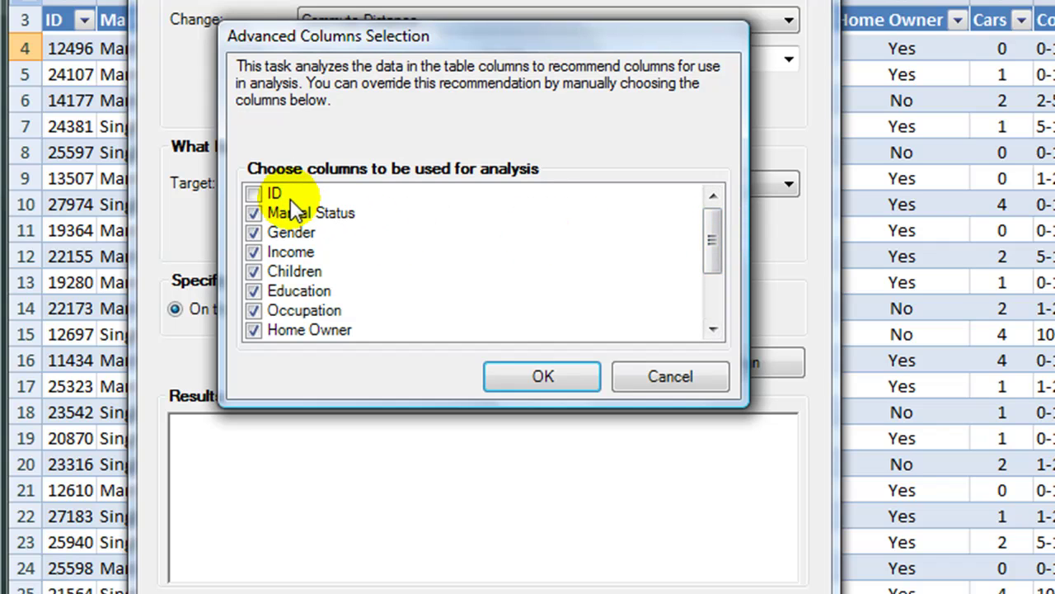
pyautogui.click(514, 379)
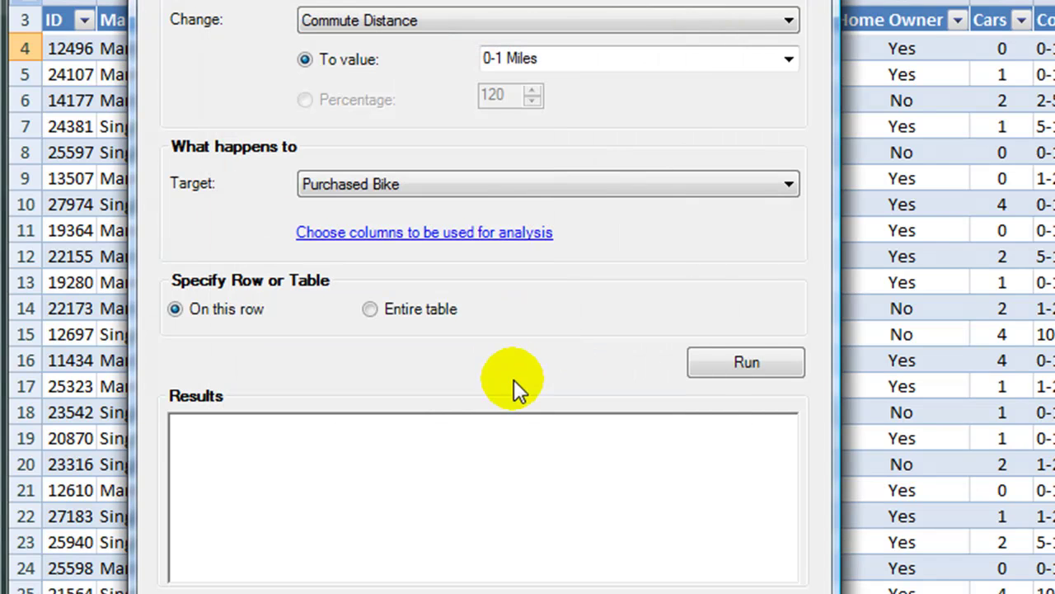
# - Run the What-If analysis on the entire table and close the dialog
pyautogui.click(444, 306)
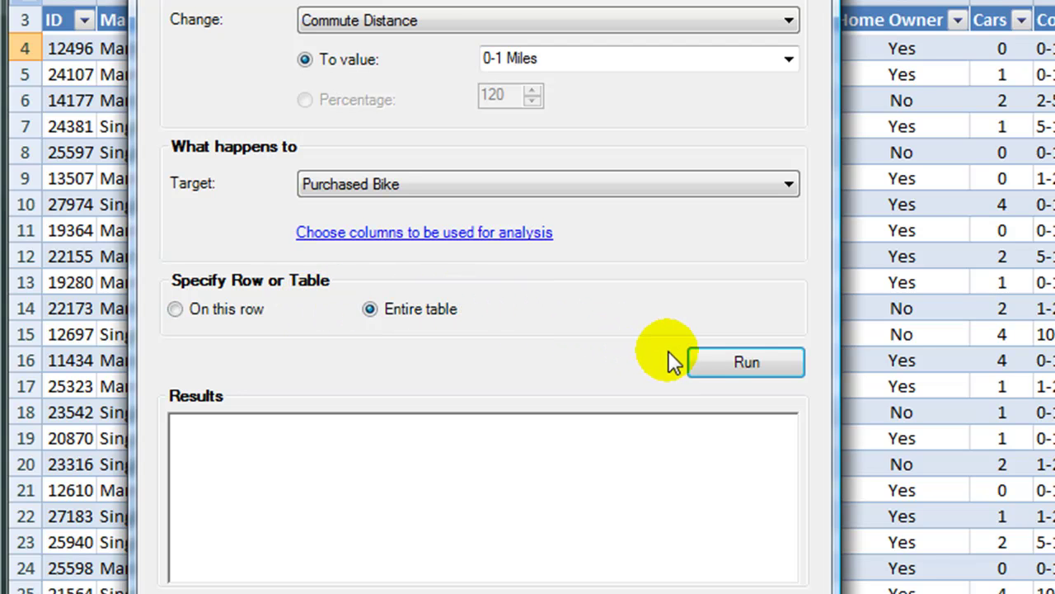
pyautogui.click(713, 359)
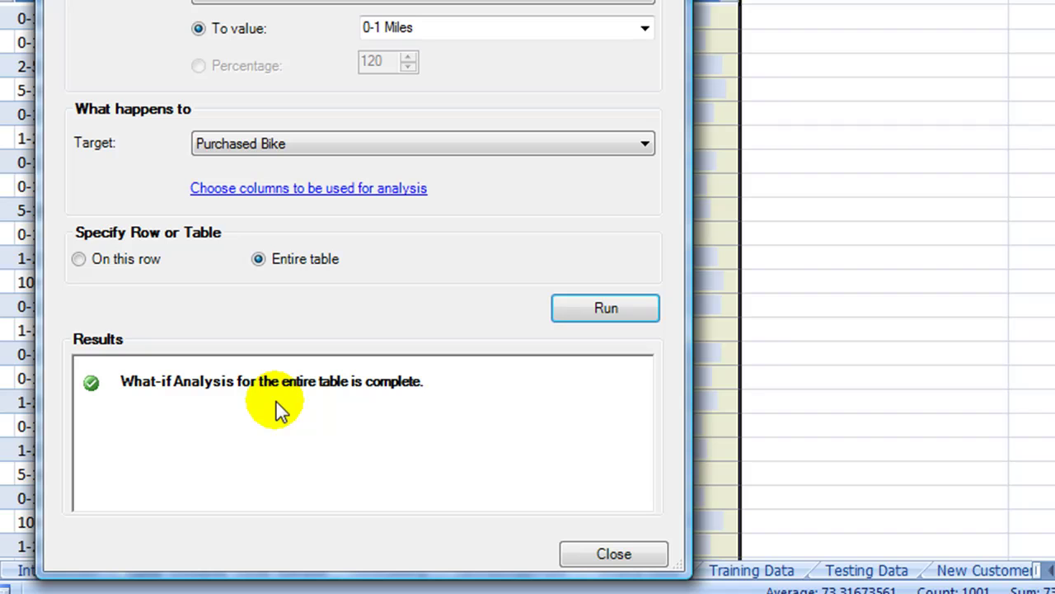
pyautogui.click(612, 551)
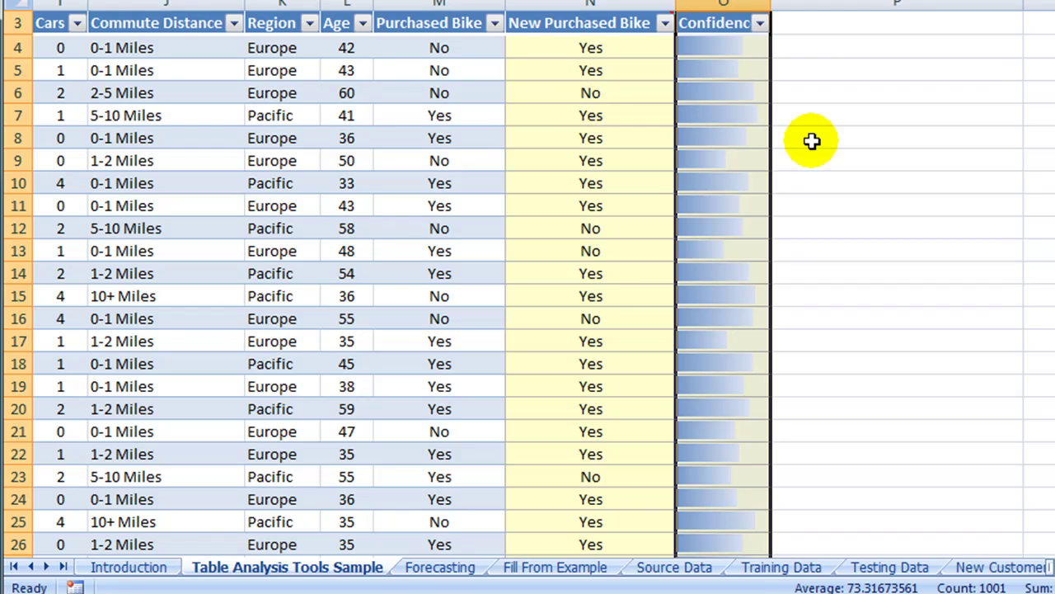
# - Filter the New Purchased Bike column to exclude No and keep only the Yes rows
pyautogui.click(614, 3)
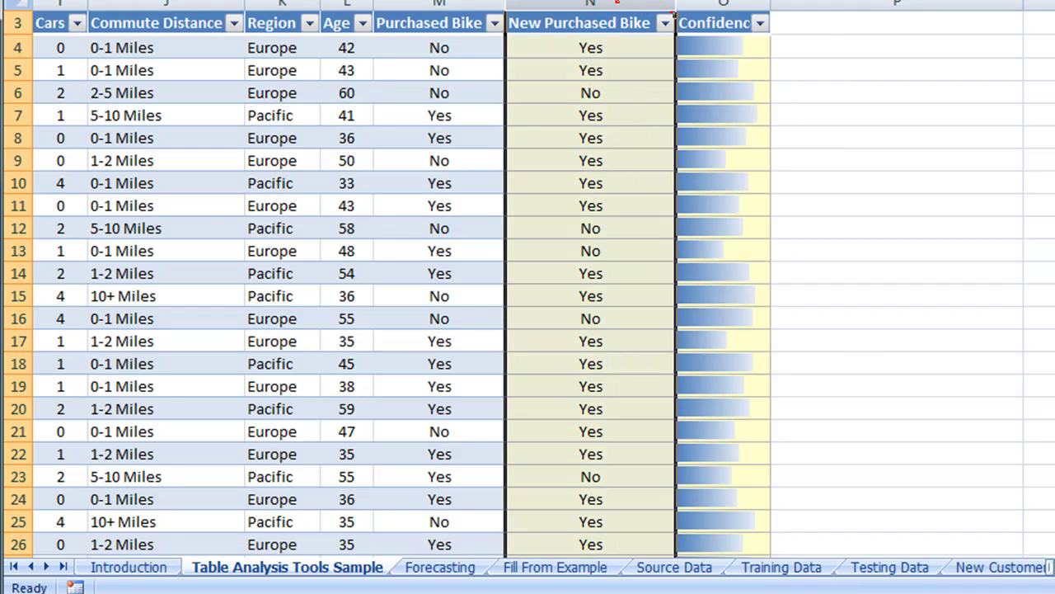
pyautogui.click(666, 23)
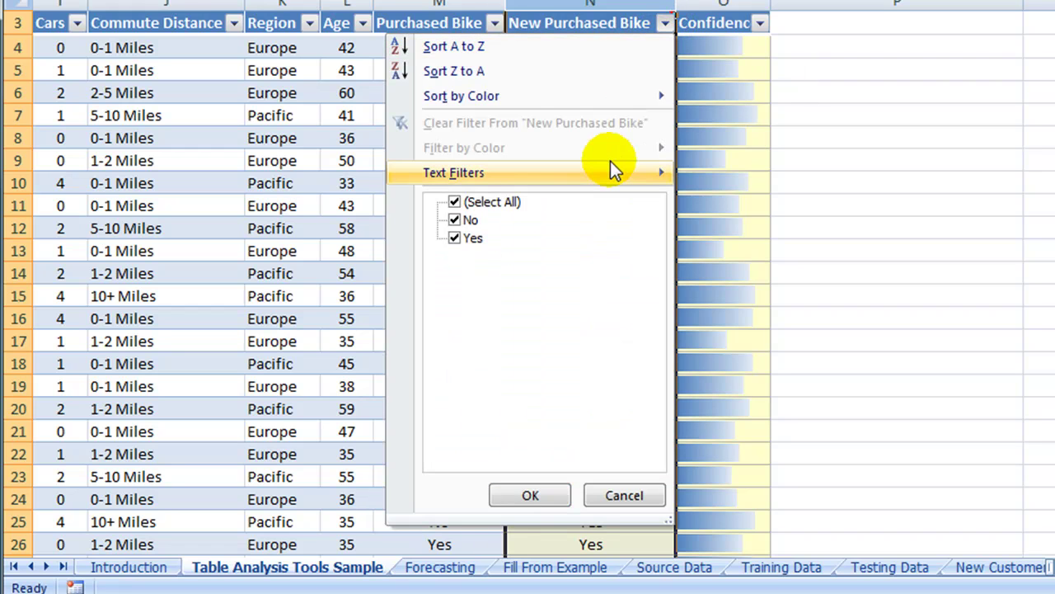
pyautogui.moveTo(614, 171)
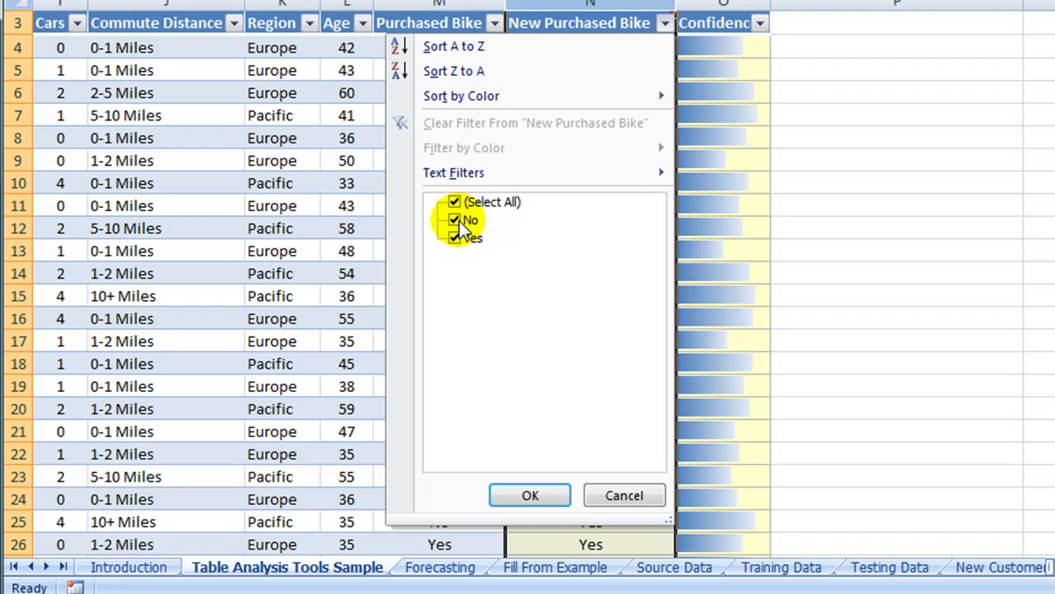
pyautogui.click(460, 224)
pyautogui.click(527, 495)
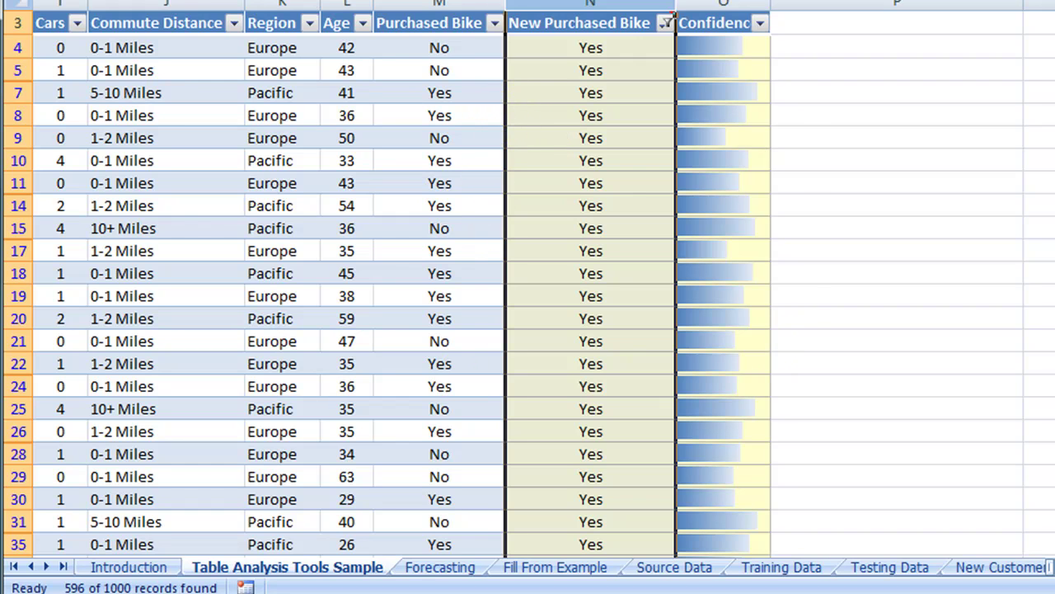
# - Look through the filtered rows and widen the Confidence column to fit its heading
pyautogui.press('pagedown')
pyautogui.press('pagedown')
pyautogui.press('pagedown')
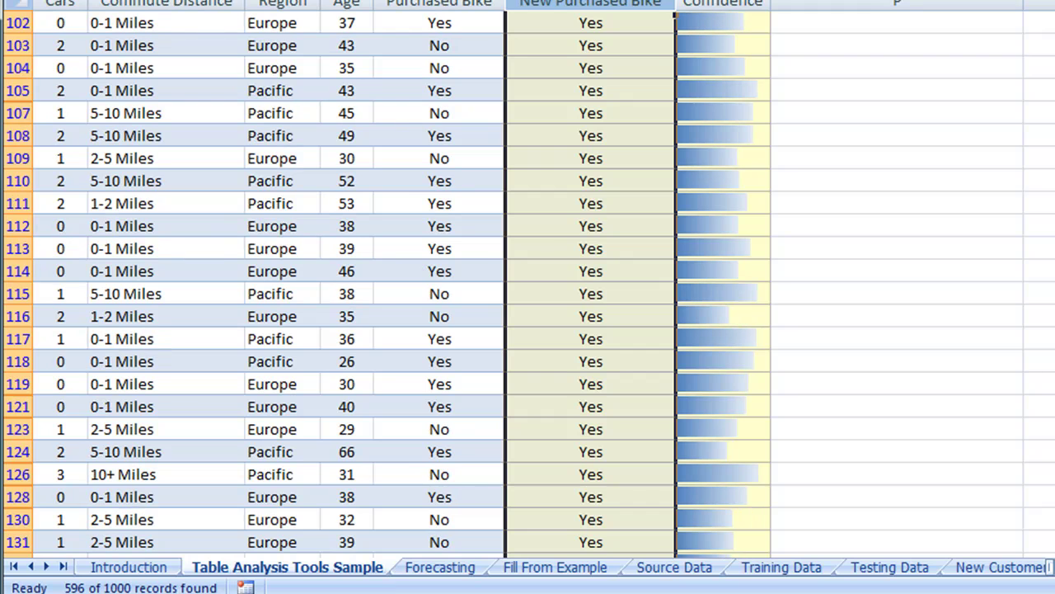
pyautogui.press('pageup')
pyautogui.press('pageup')
pyautogui.press('pageup')
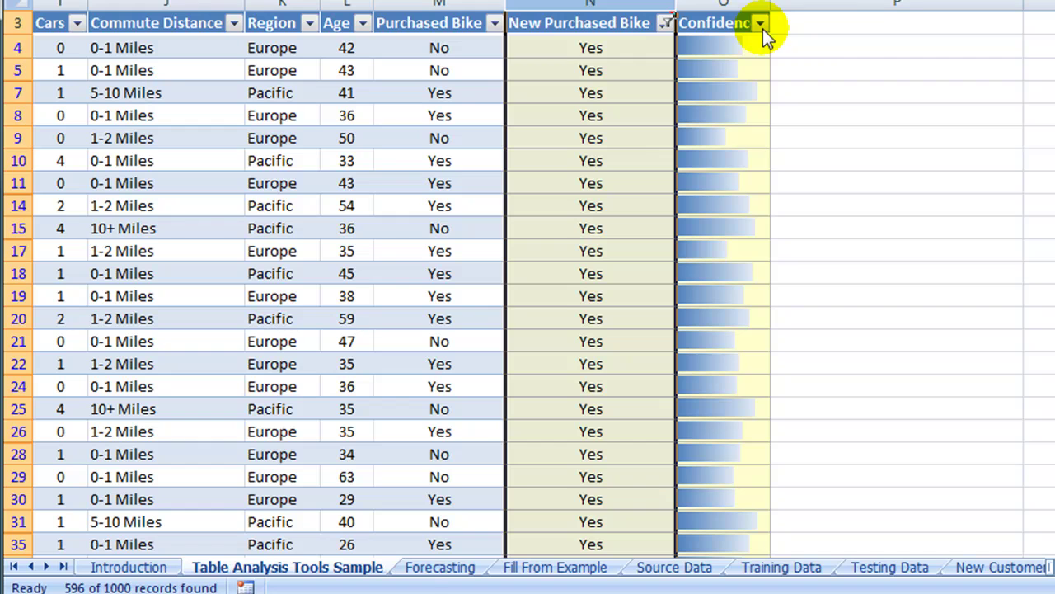
pyautogui.moveTo(765, 3); pyautogui.dragTo(793, 3)
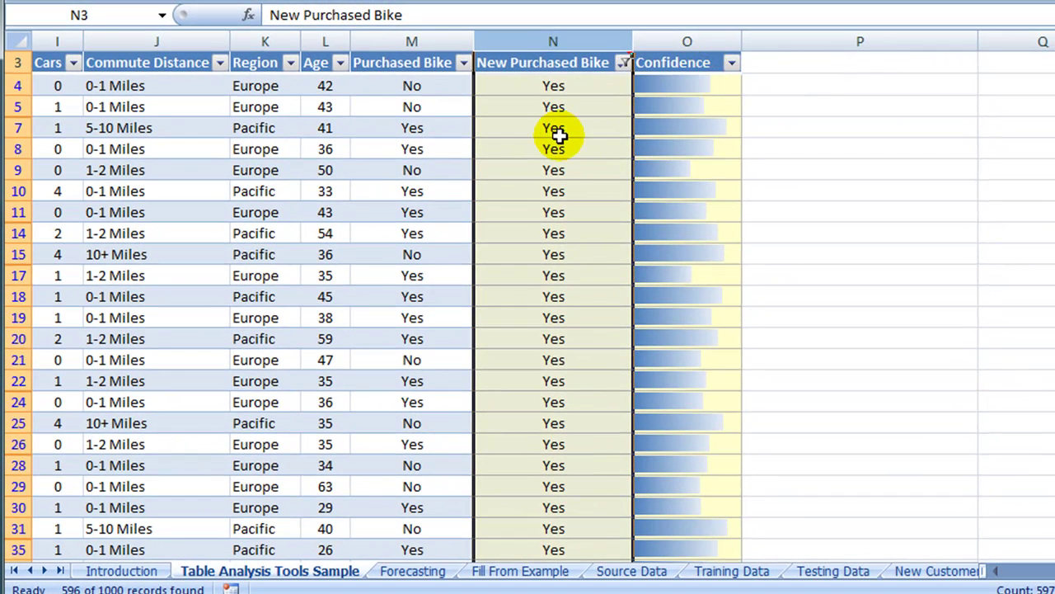
# - Inspect the exact confidence values in cells O4, O7, O9 and O17
pyautogui.click(680, 82)
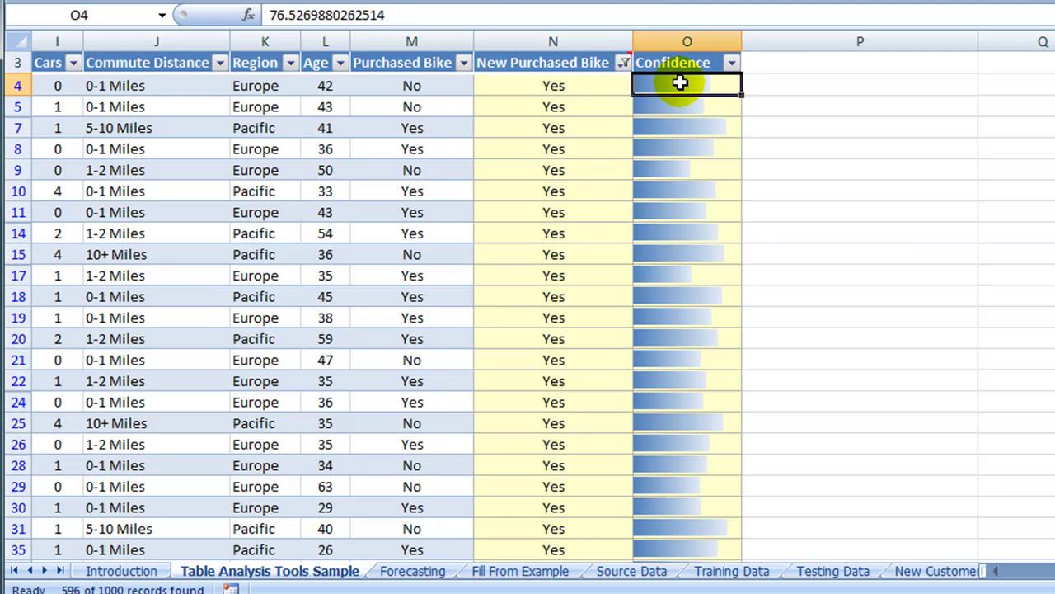
pyautogui.click(681, 126)
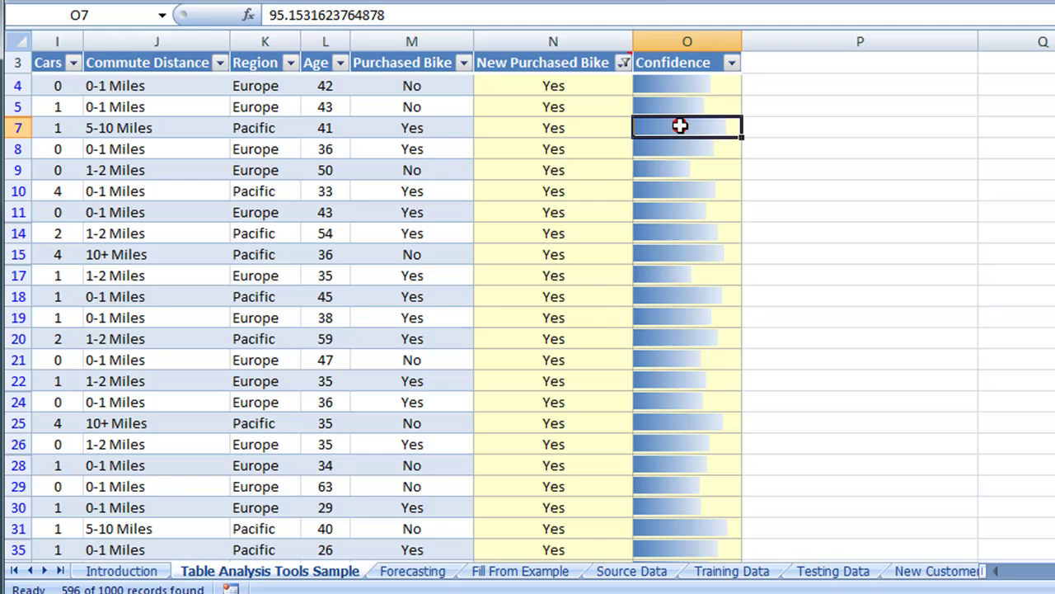
pyautogui.click(669, 165)
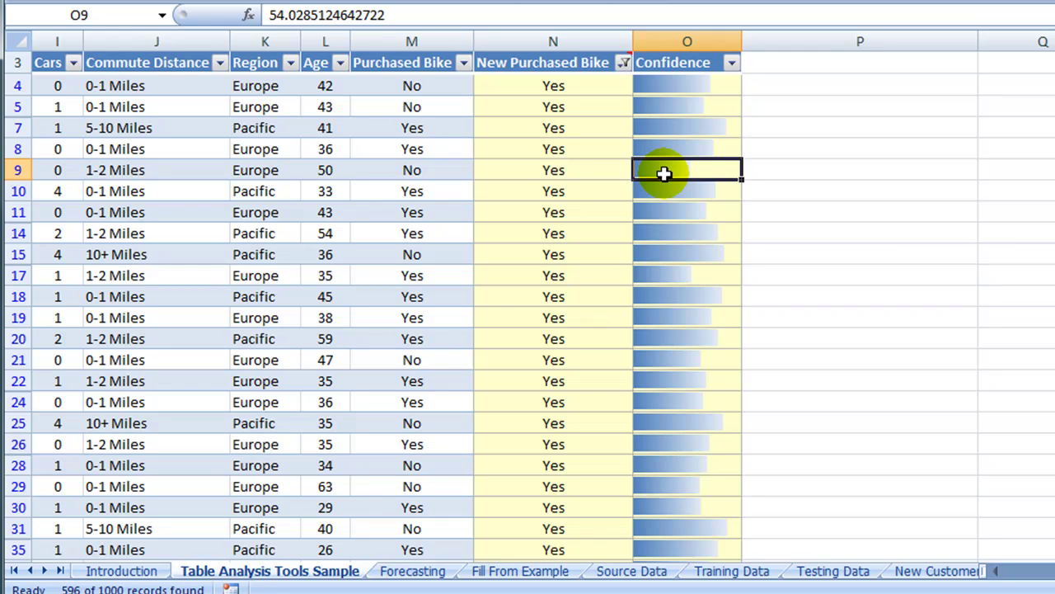
pyautogui.click(676, 272)
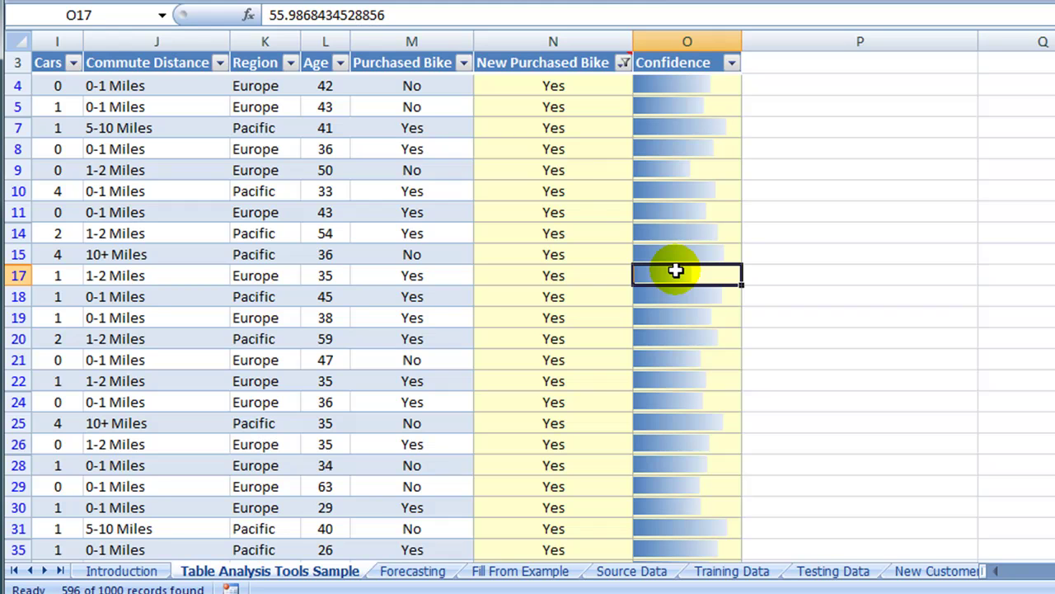
# - Sort the filtered table by Confidence from smallest to largest and check the values in the first three rows
pyautogui.click(732, 64)
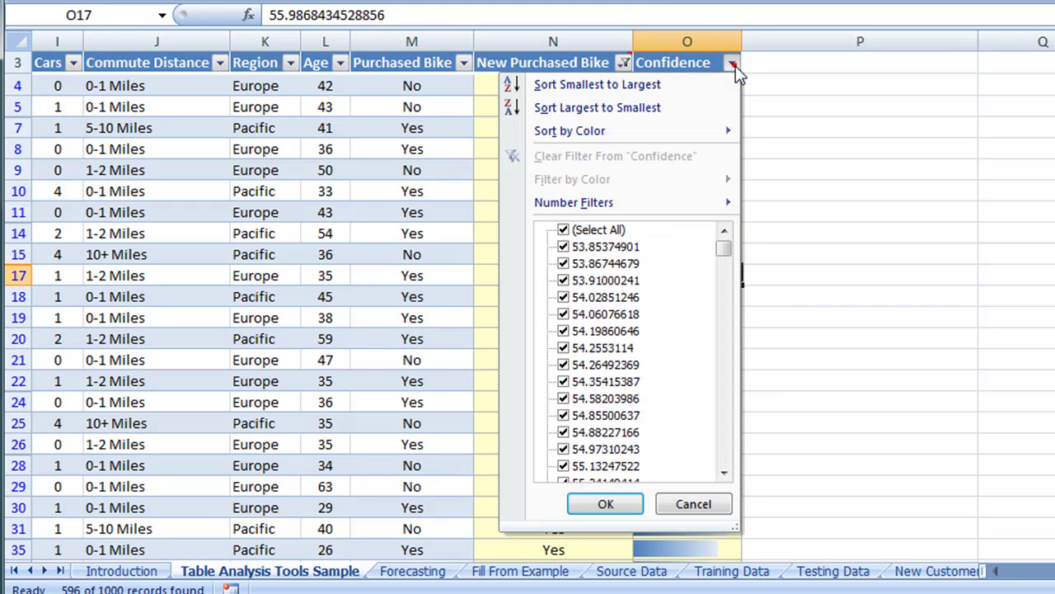
pyautogui.click(722, 85)
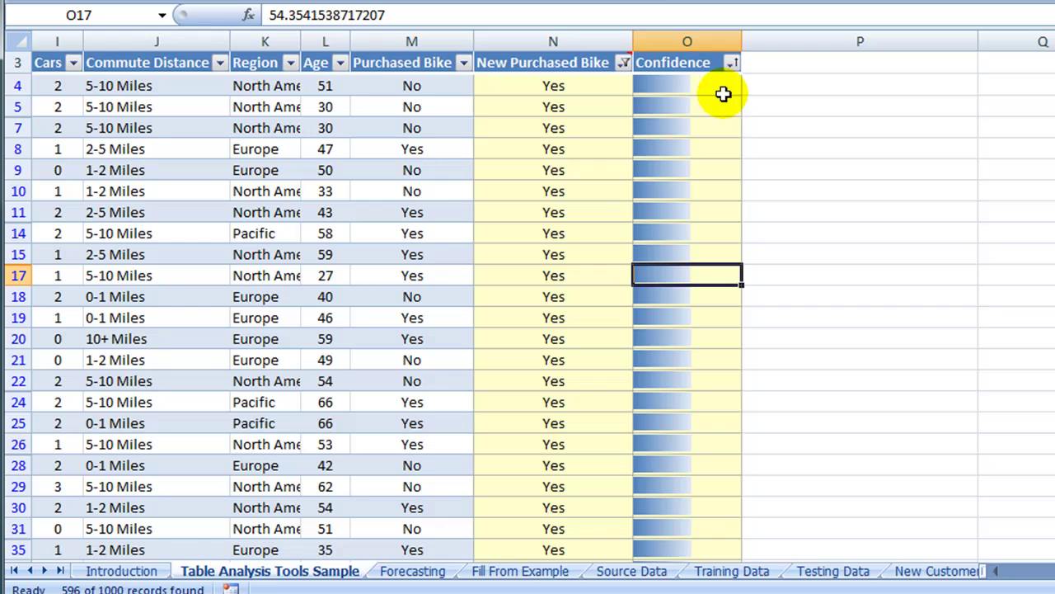
pyautogui.click(703, 89)
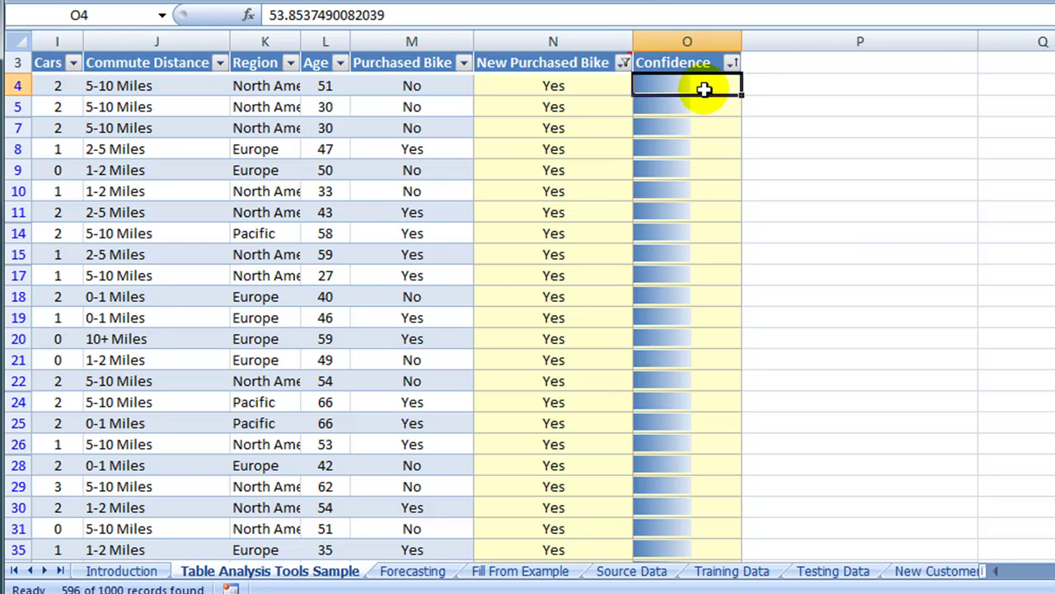
pyautogui.click(701, 108)
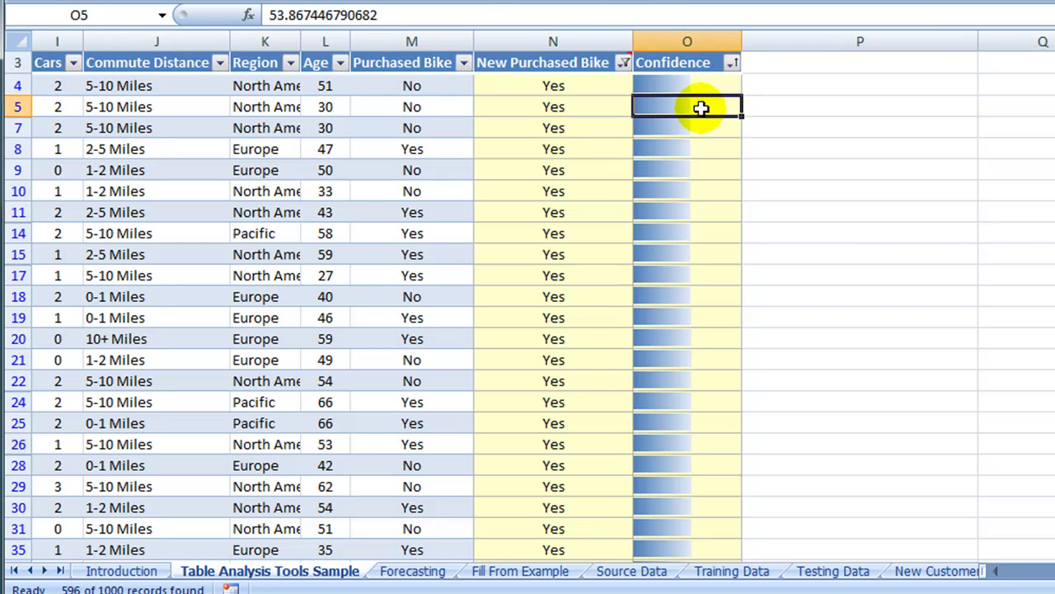
pyautogui.click(701, 126)
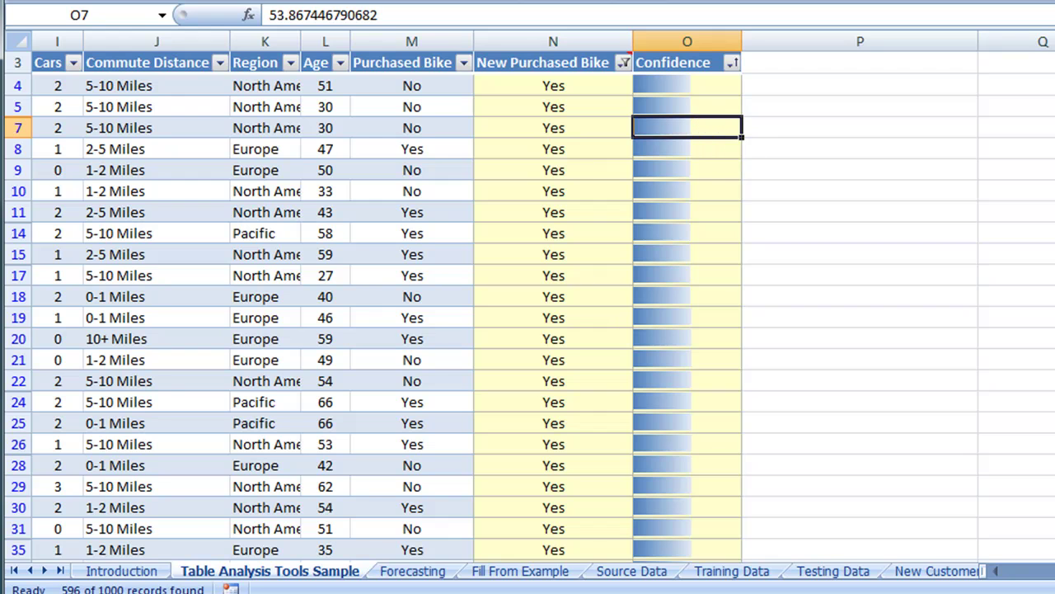
# - Go to the last row of the sorted table and inspect its confidence value in cell O1003
pyautogui.scroll(-20, 528, 313)
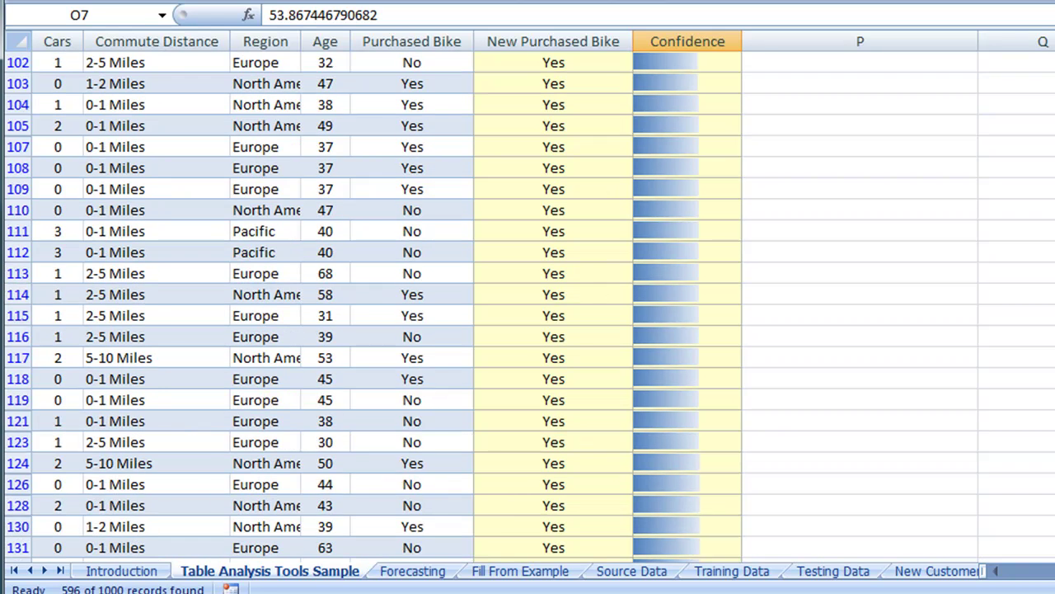
pyautogui.scroll(-20, 527, 314)
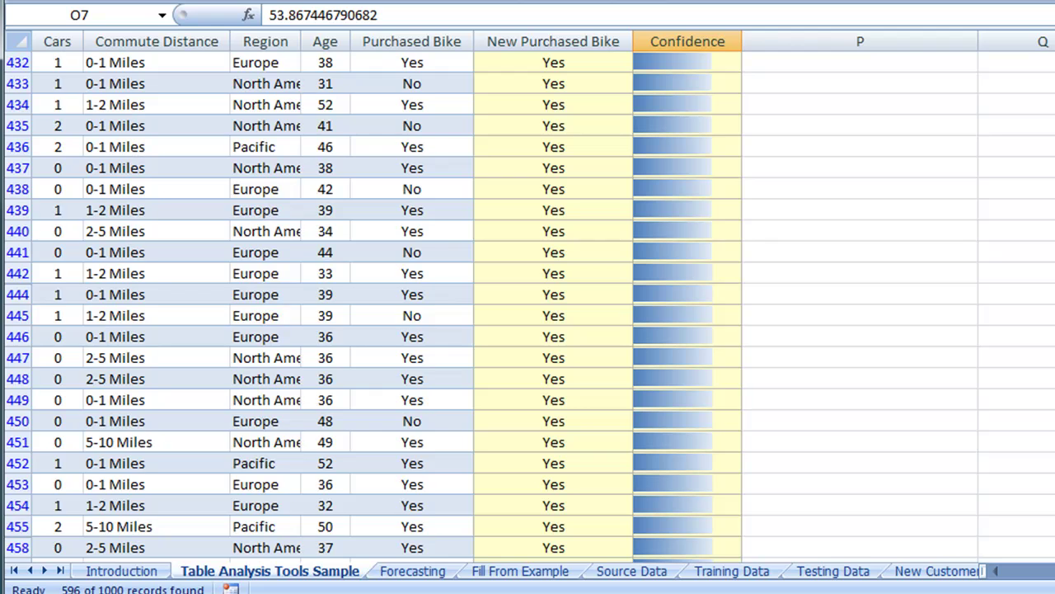
pyautogui.scroll(-20, 528, 313)
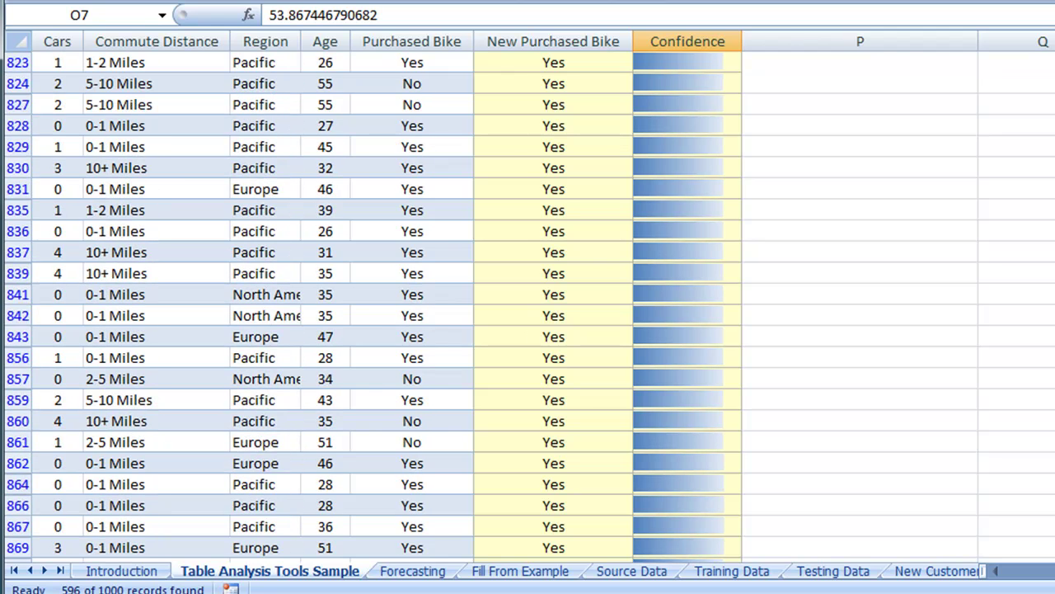
pyautogui.scroll(-8, 528, 313)
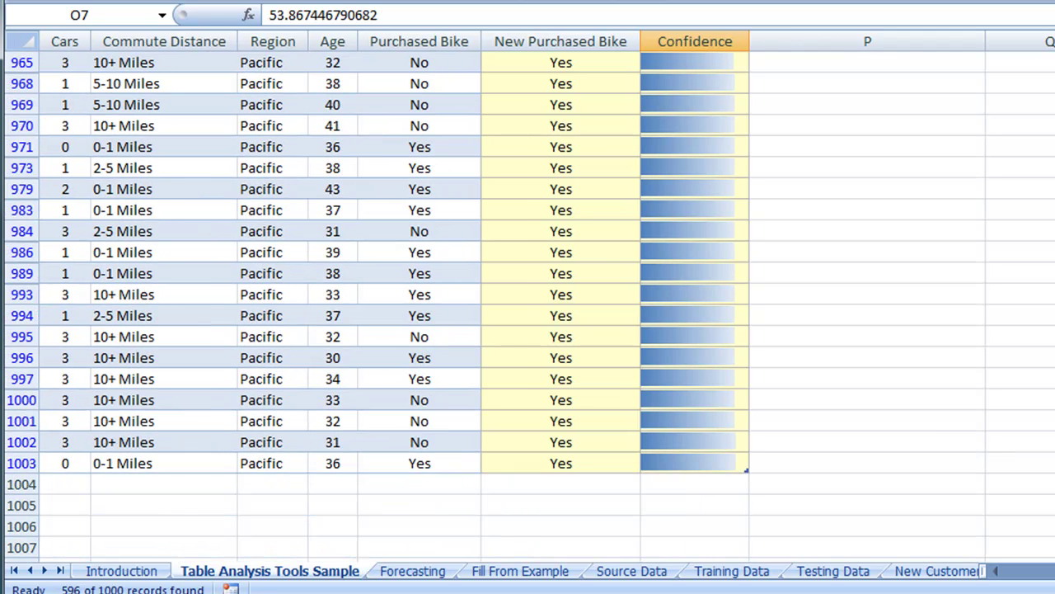
pyautogui.click(731, 469)
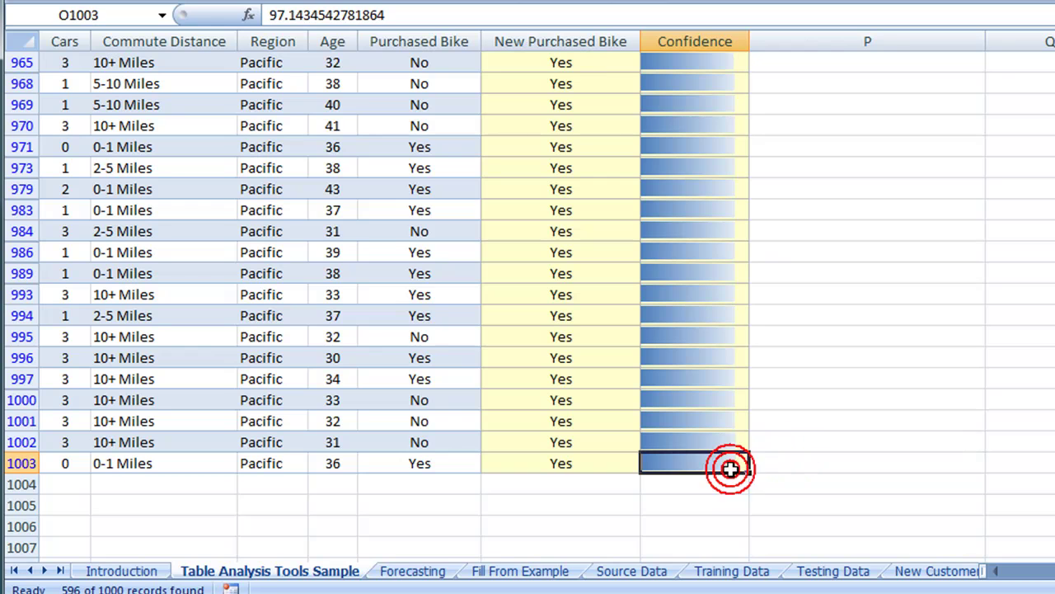